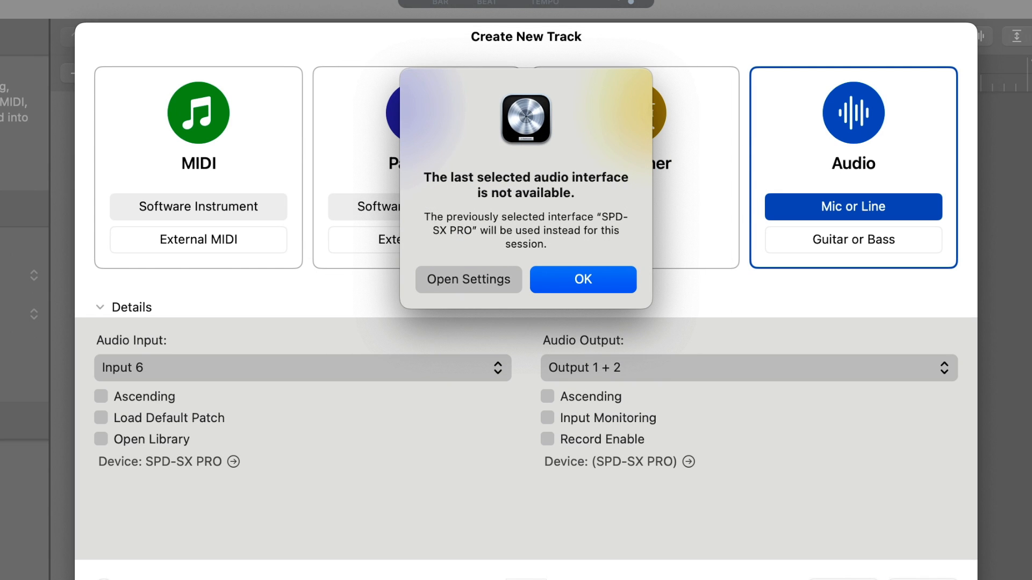
# Accept SPD-SX PRO as the session's audio interface and create a Mic or Line audio track on Input 1
pyautogui.click(588, 281)
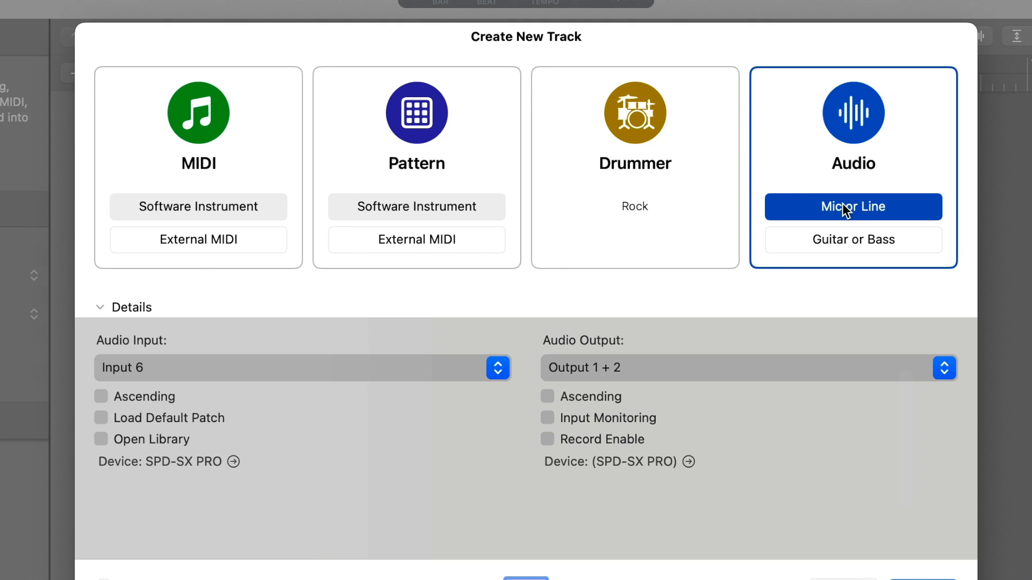
pyautogui.click(502, 364)
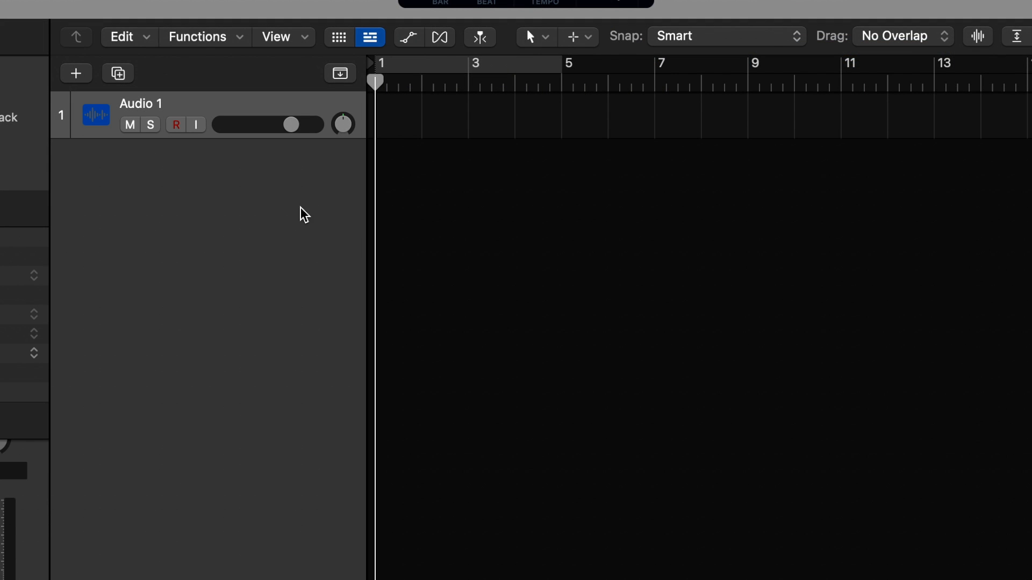
# Add a second Mic or Line audio track with Input 2 as its audio input
pyautogui.click(75, 73)
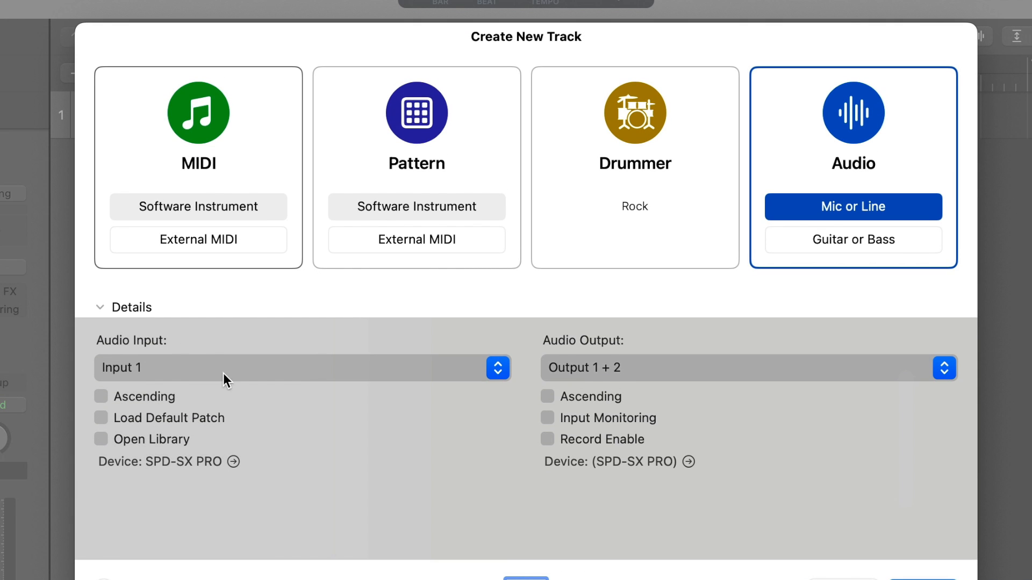
pyautogui.click(226, 368)
pyautogui.click(189, 388)
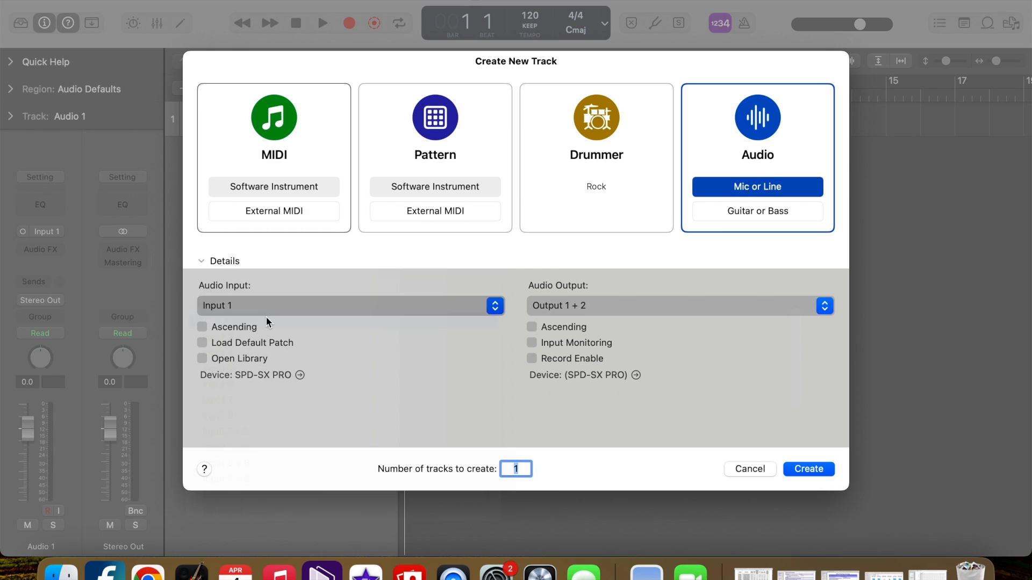
pyautogui.click(801, 469)
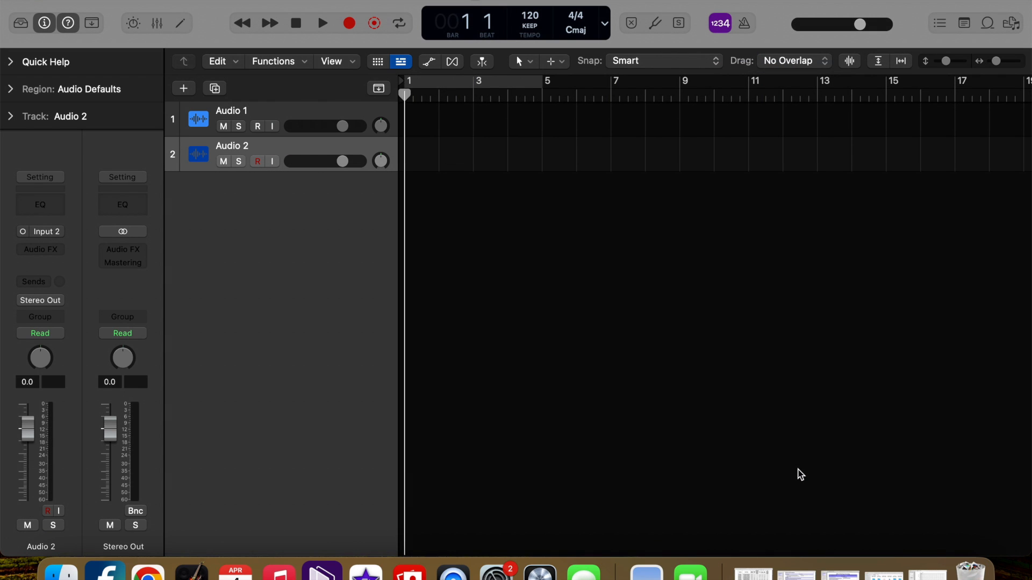
# Add a third audio track with its audio input set to Input 3
pyautogui.click(183, 88)
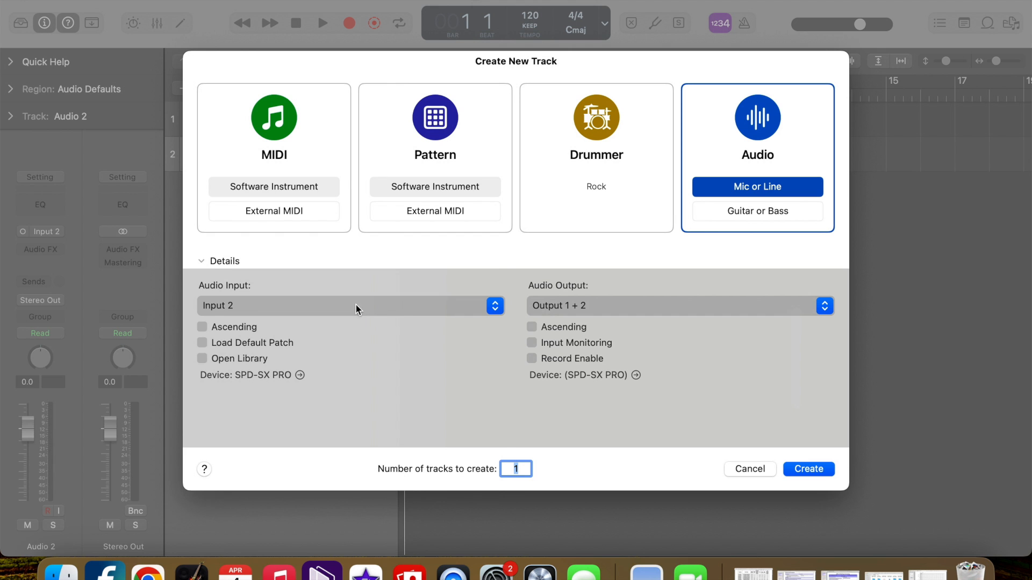
pyautogui.click(295, 305)
pyautogui.click(288, 321)
pyautogui.click(807, 469)
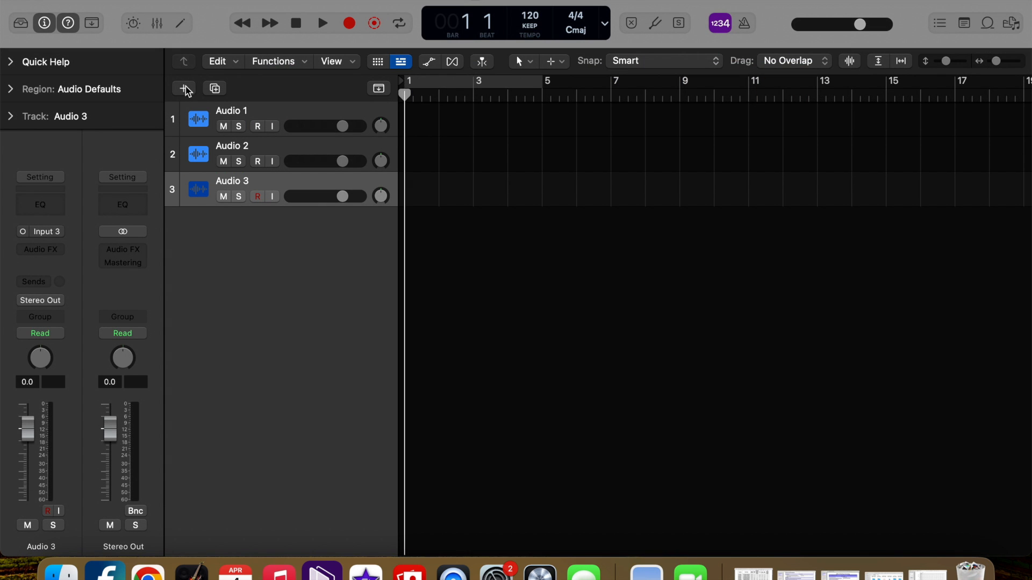
# Add a fourth audio track with its audio input set to Input 4
pyautogui.click(183, 88)
pyautogui.click(300, 306)
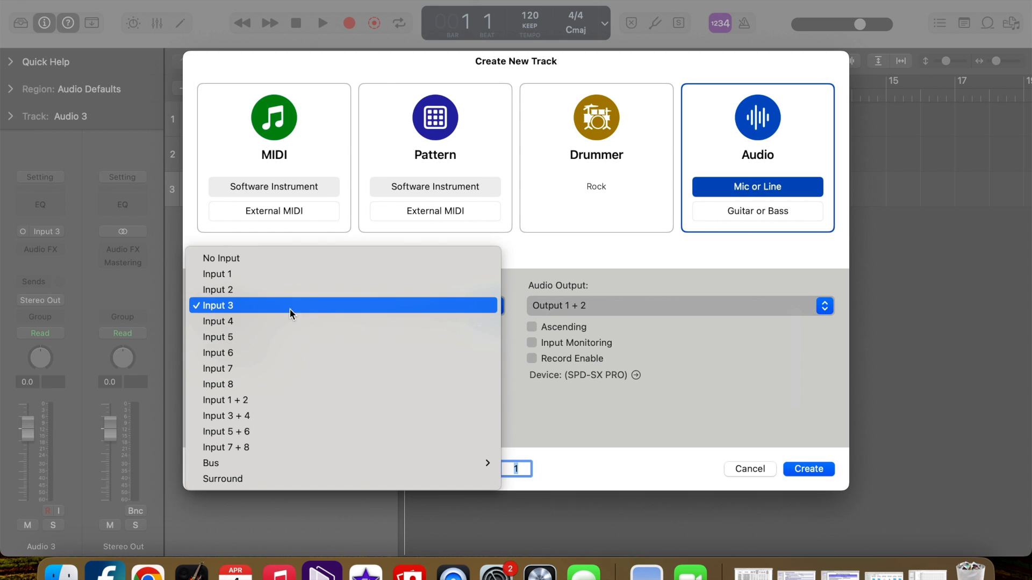
pyautogui.click(279, 321)
pyautogui.click(798, 472)
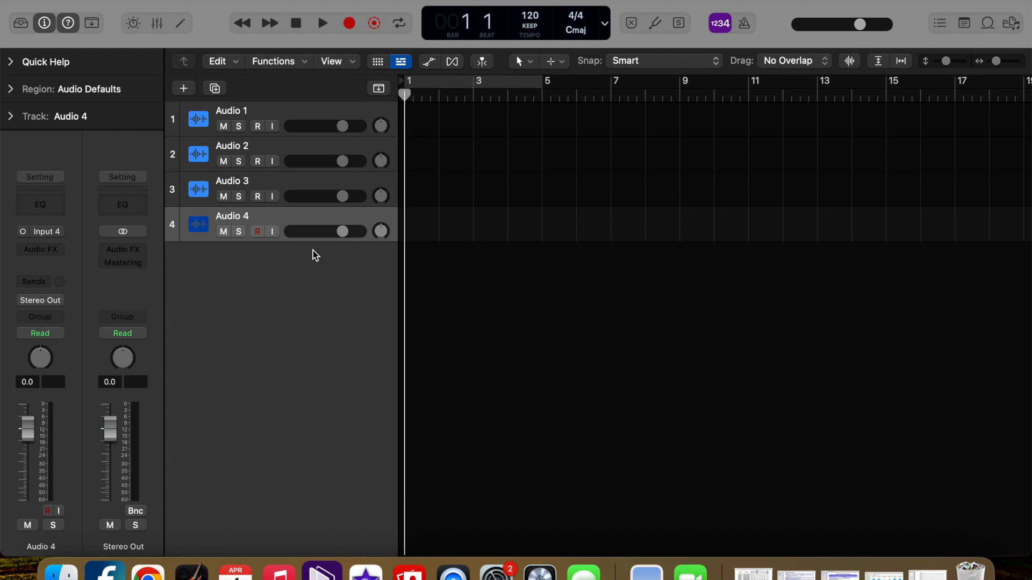
# Add a fifth audio track with its audio input set to Input 5
pyautogui.click(183, 88)
pyautogui.click(243, 305)
pyautogui.click(276, 322)
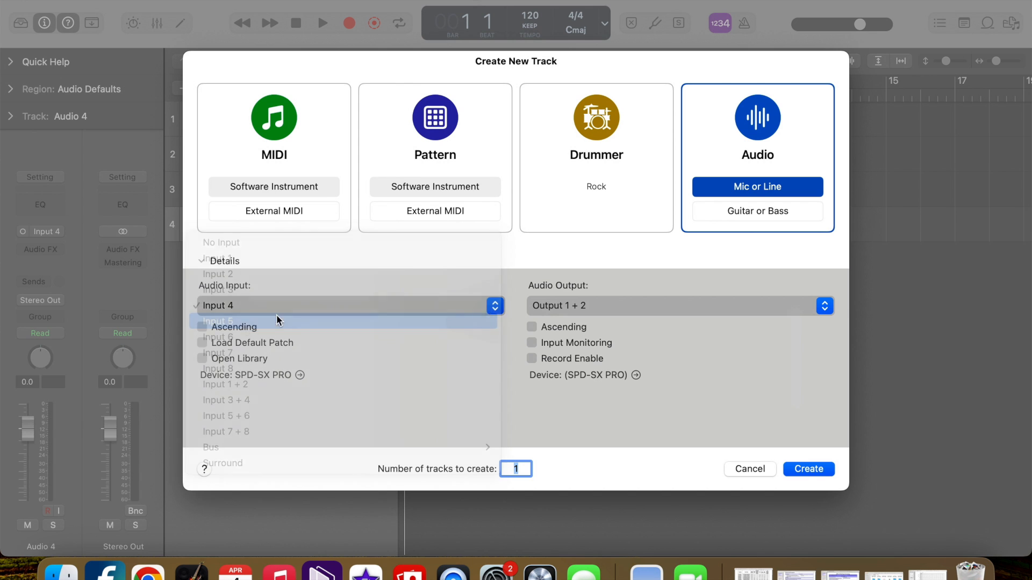
pyautogui.click(806, 470)
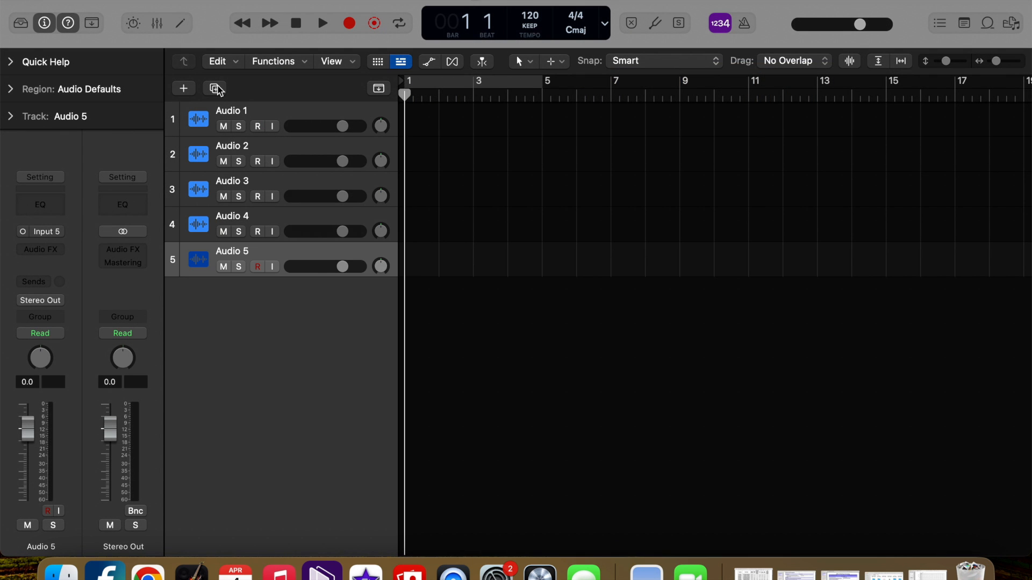
# Add a sixth audio track with its audio input set to Input 6
pyautogui.click(181, 89)
pyautogui.click(247, 303)
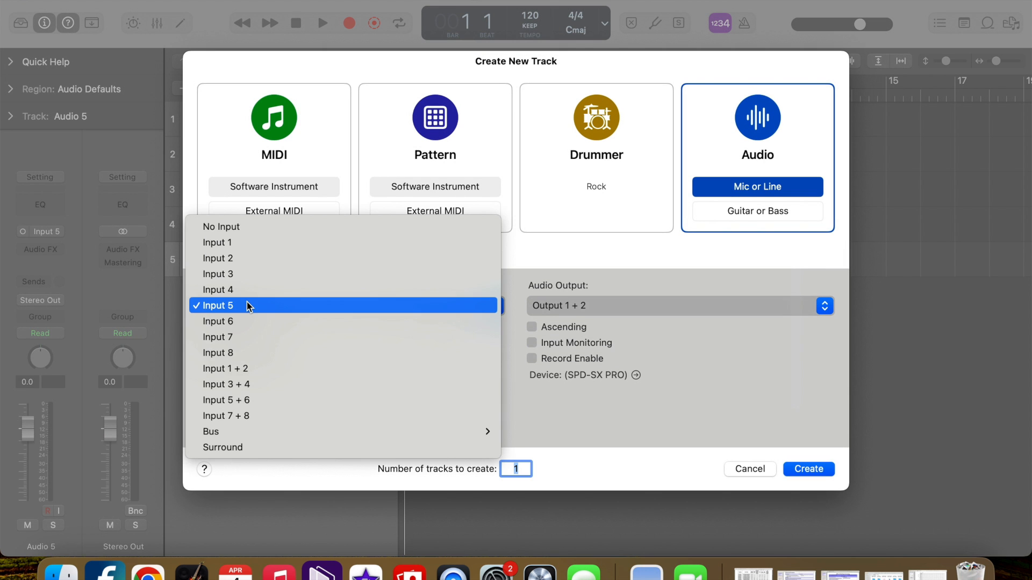
pyautogui.click(260, 321)
pyautogui.click(796, 474)
# Rename the third track Kick and the fourth track Snare
pyautogui.doubleClick(261, 181)
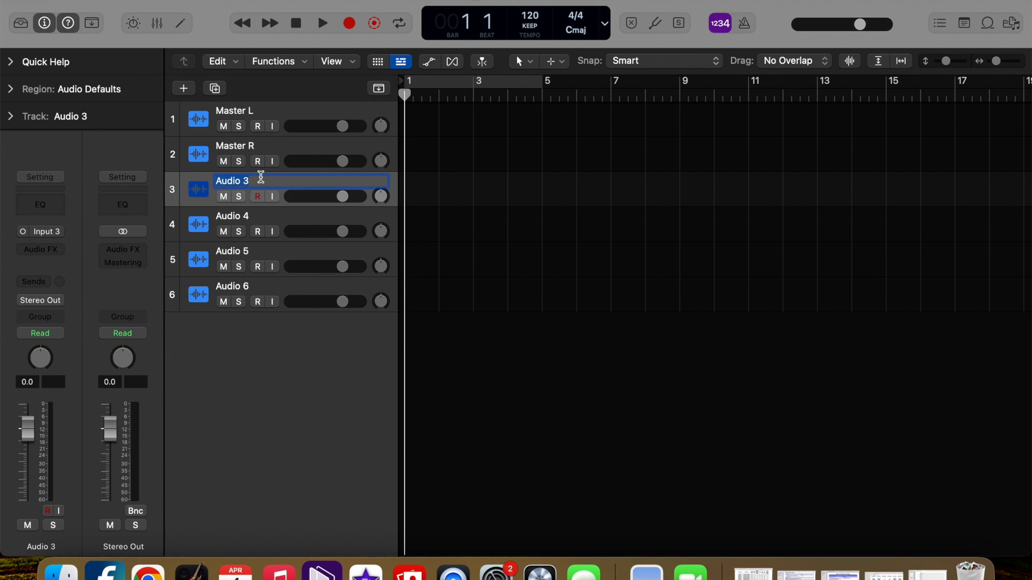
pyautogui.write('Kick')
pyautogui.doubleClick(256, 215)
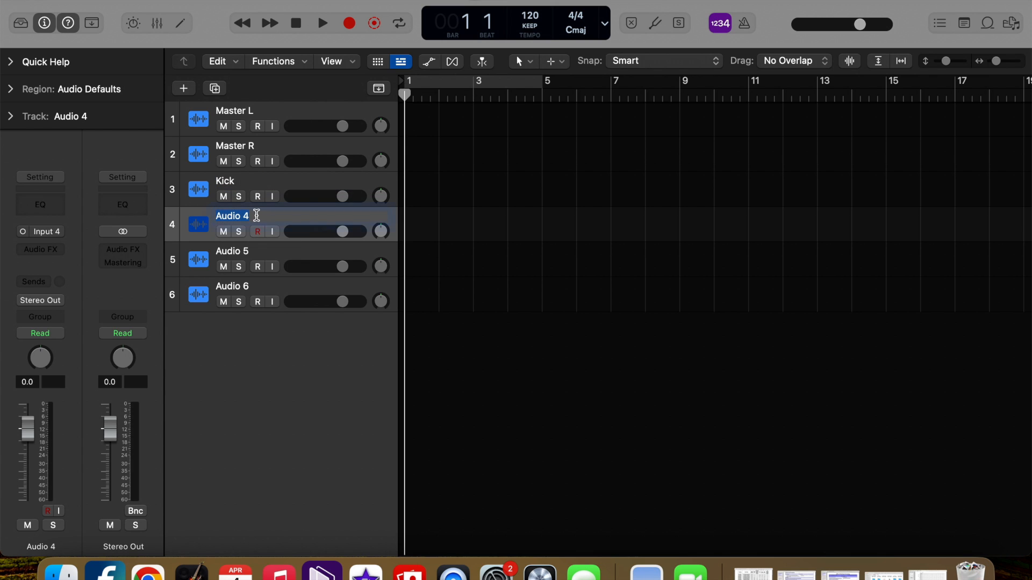
pyautogui.write('Snare')
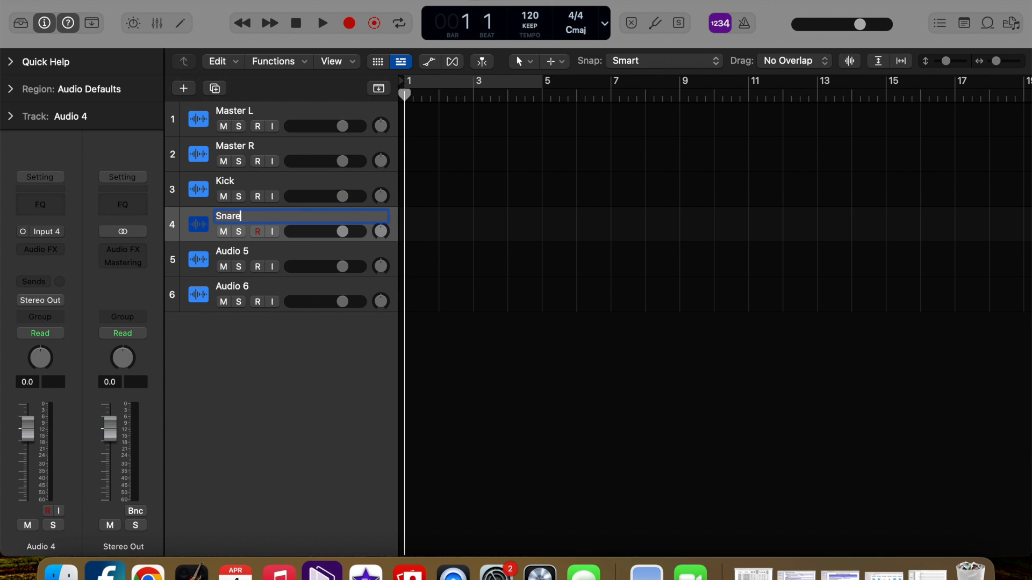
# Rename the fifth track Hi Tom and the sixth track Low Tom
pyautogui.doubleClick(261, 257)
pyautogui.press('BackSpace')
pyautogui.write('Hi Tom')
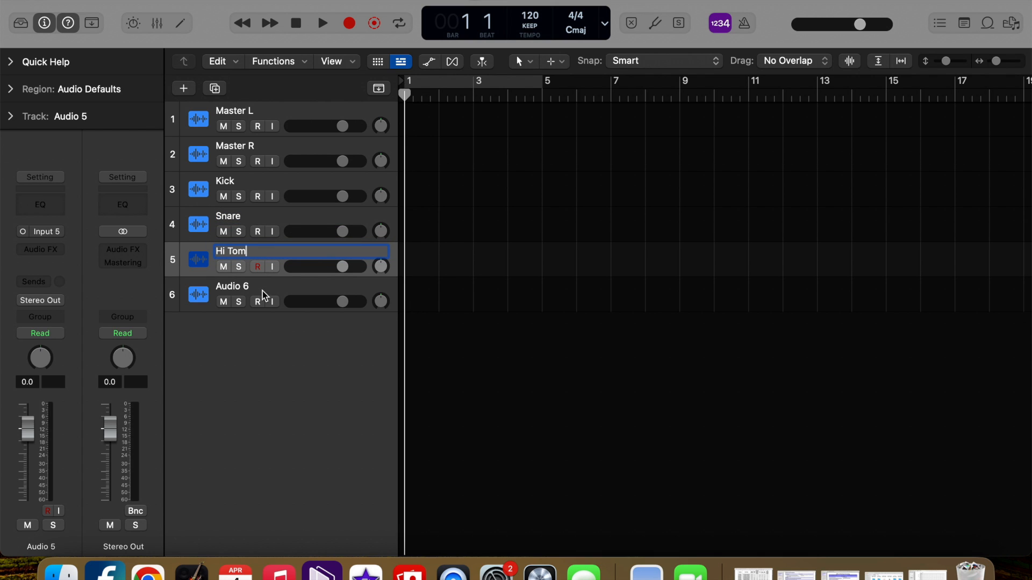
pyautogui.press('Return')
pyautogui.doubleClick(261, 292)
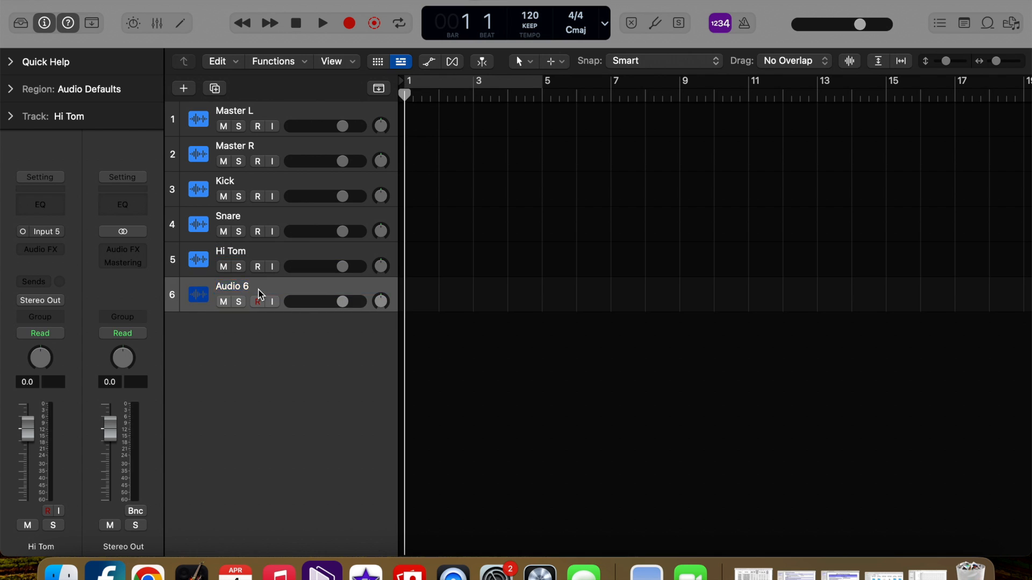
pyautogui.press('BackSpace')
pyautogui.write('Low Tom')
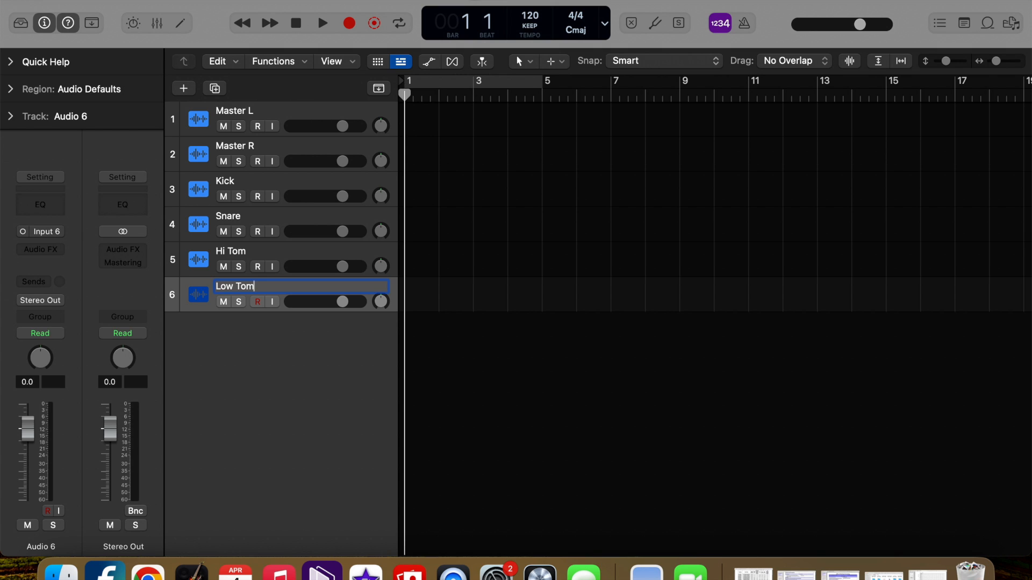
pyautogui.press('Return')
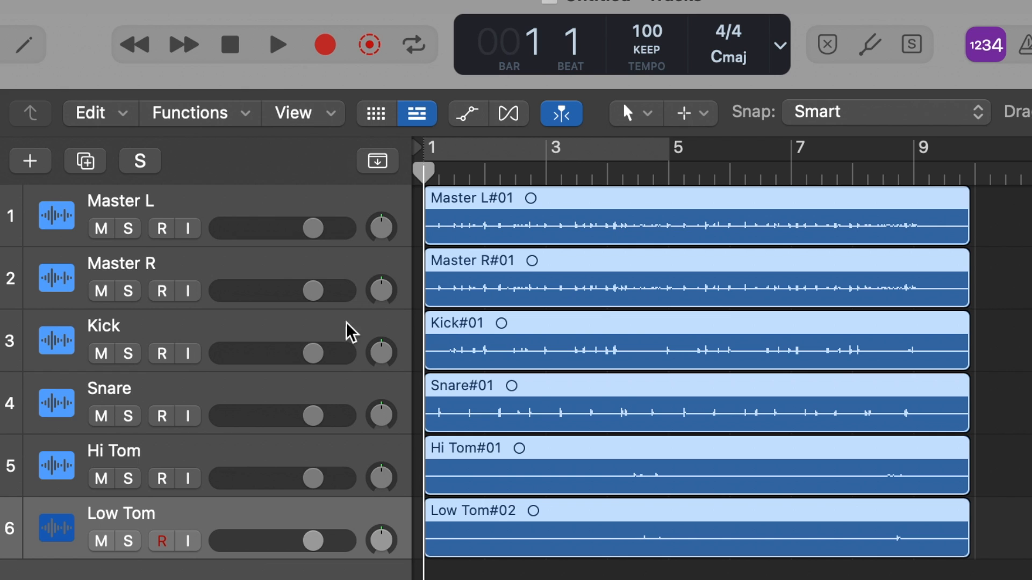
# Play back all six recorded tracks together, stop past bar 9 and return the playhead to the start
pyautogui.click(278, 45)
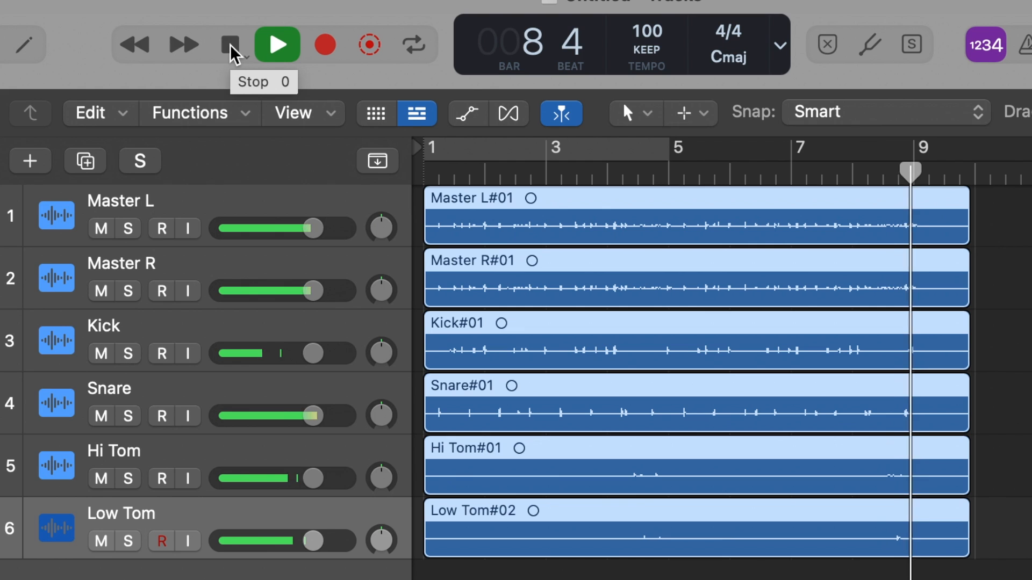
pyautogui.click(230, 44)
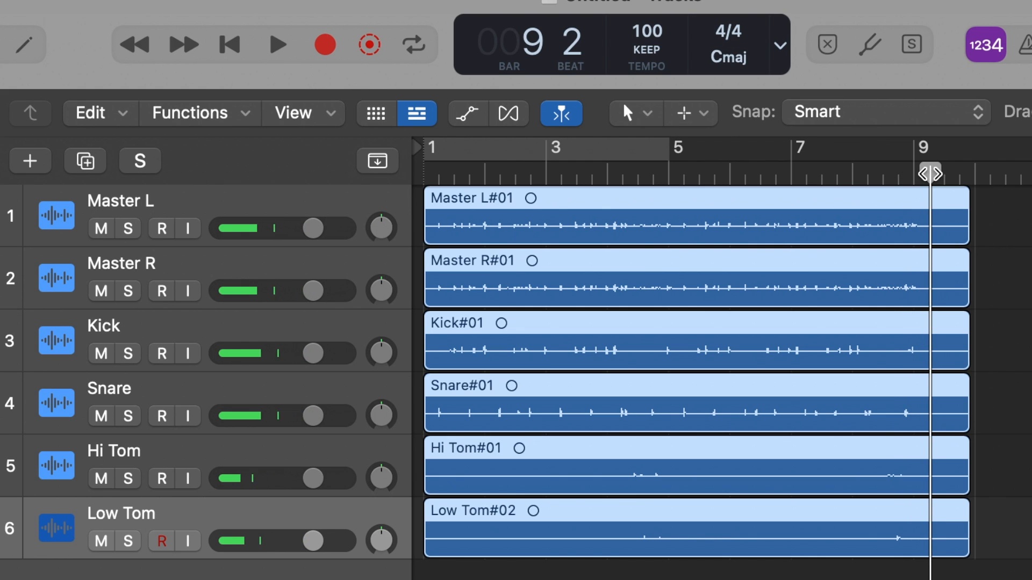
pyautogui.click(230, 44)
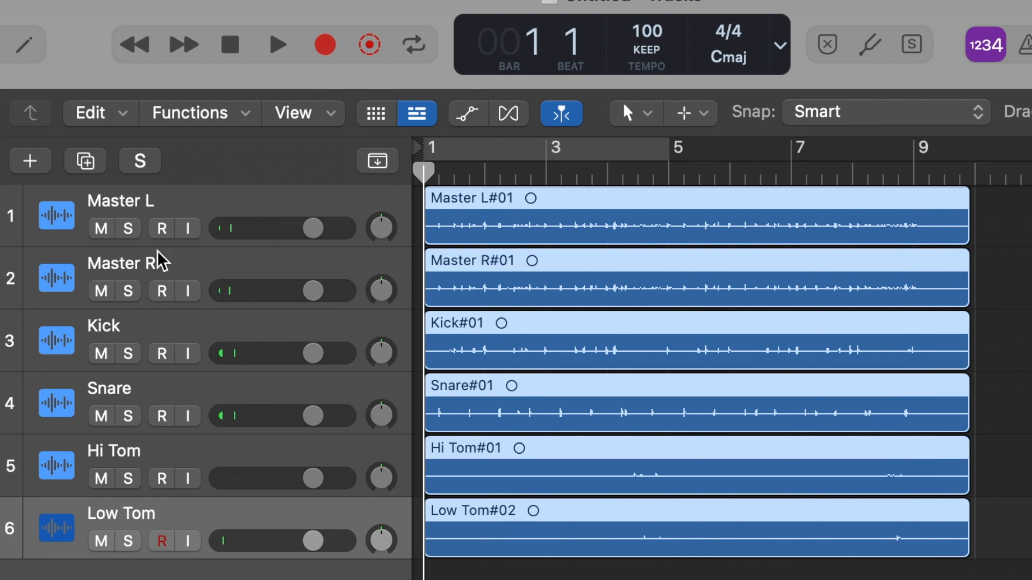
# Solo the Master L and Master R tracks and play back a short passage from bar 1
pyautogui.click(129, 229)
pyautogui.click(129, 291)
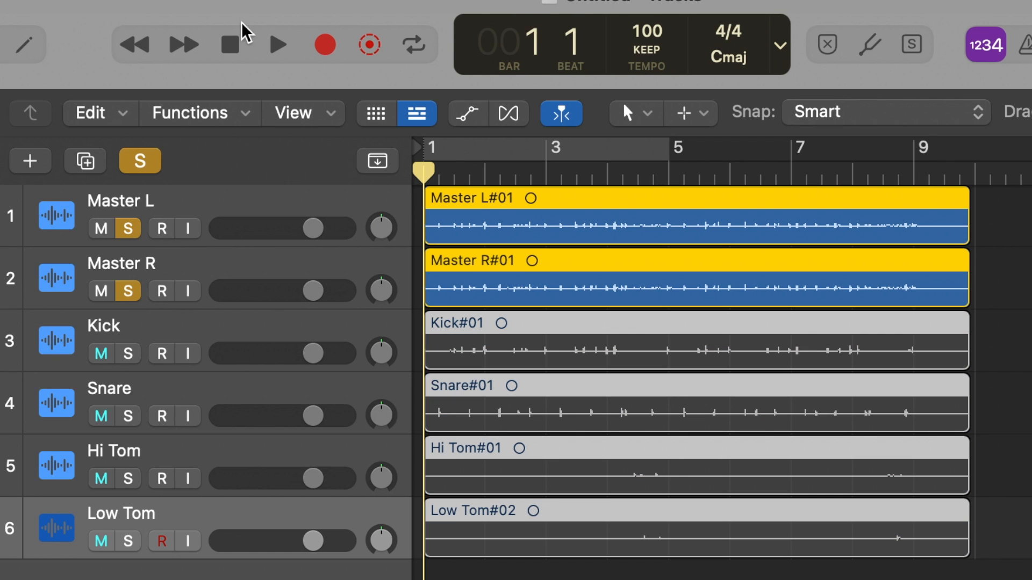
pyautogui.click(285, 52)
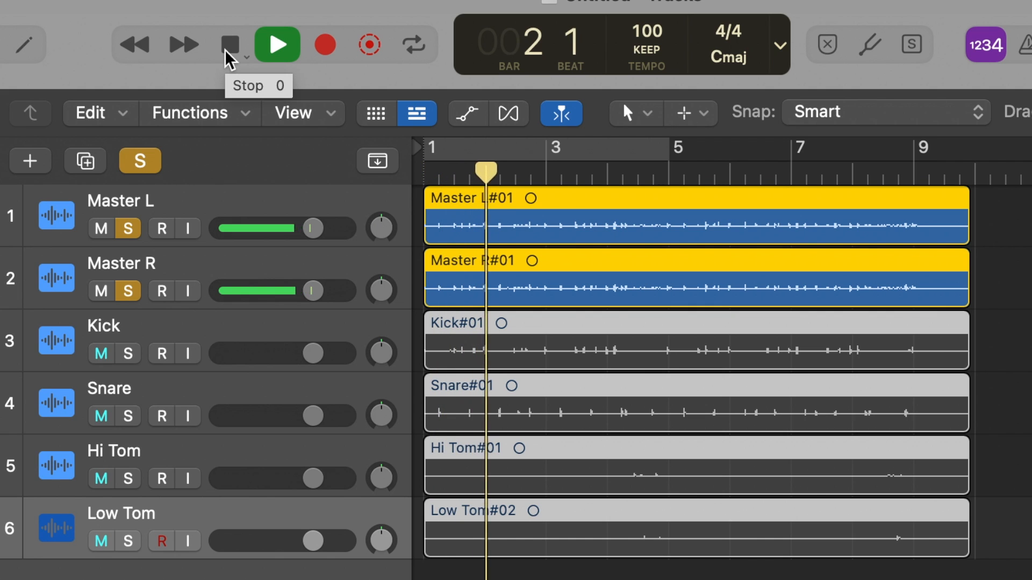
pyautogui.click(225, 49)
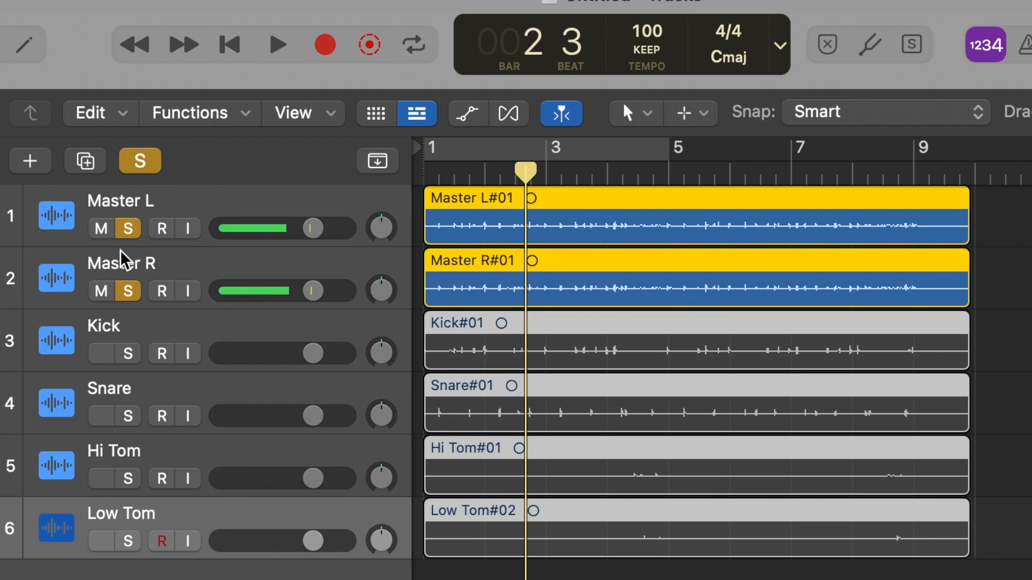
# Unsolo both Master tracks, solo the Kick track and play it from the beginning
pyautogui.click(128, 229)
pyautogui.click(128, 291)
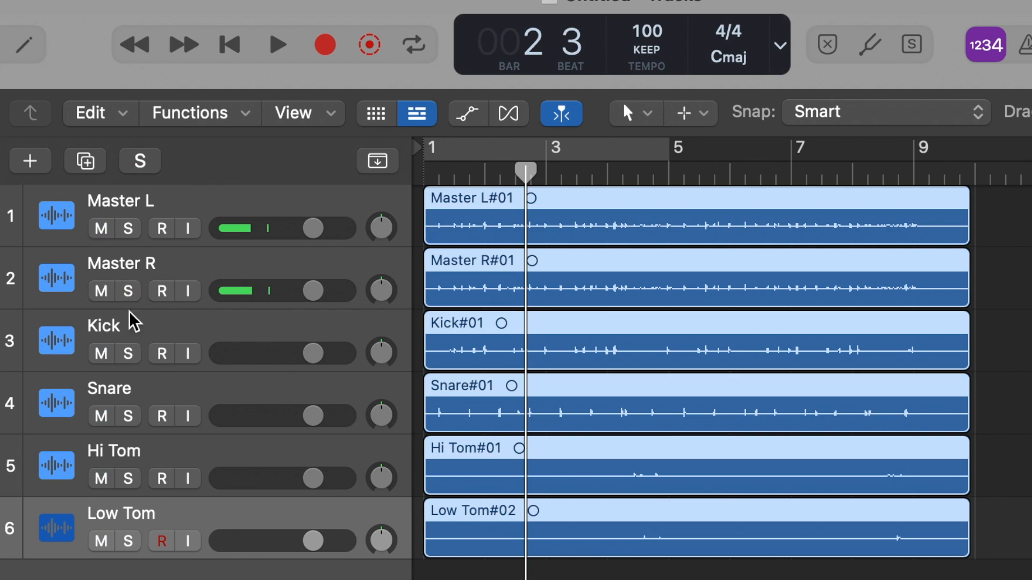
pyautogui.click(128, 354)
pyautogui.click(231, 44)
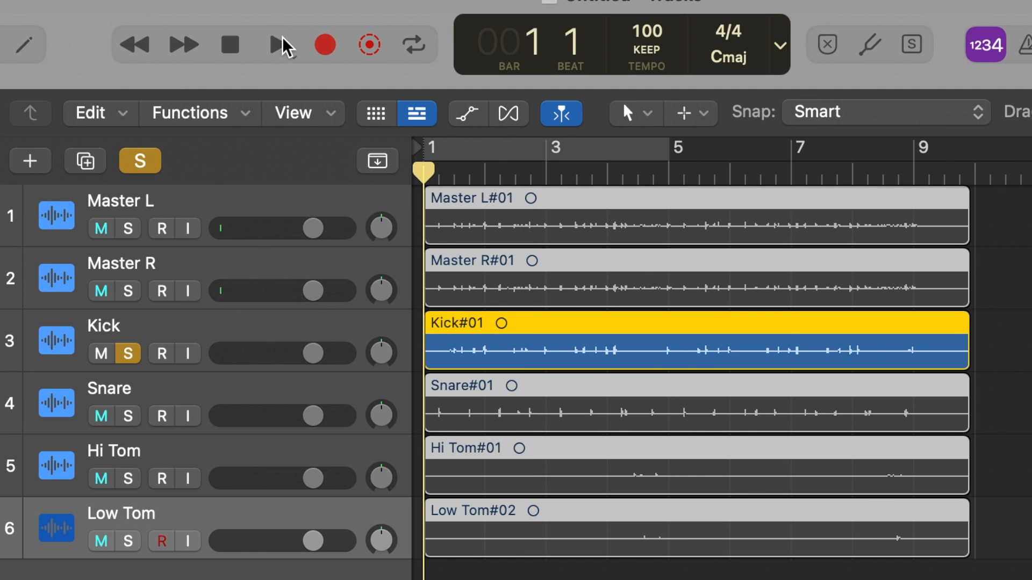
pyautogui.click(278, 45)
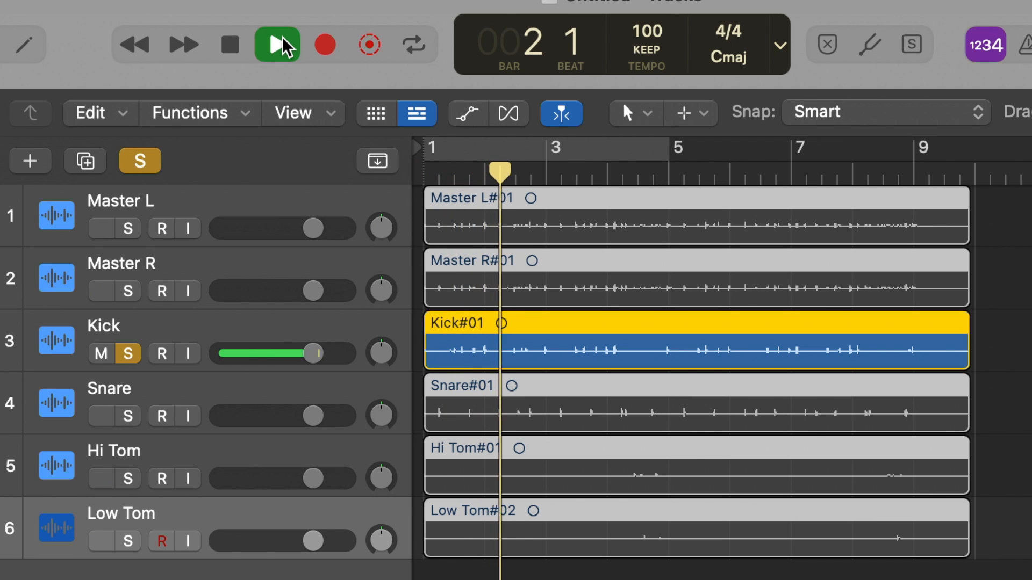
# Switch the solo from Kick to Snare during playback, add Kick back to the solo and stop
pyautogui.click(128, 416)
pyautogui.click(132, 354)
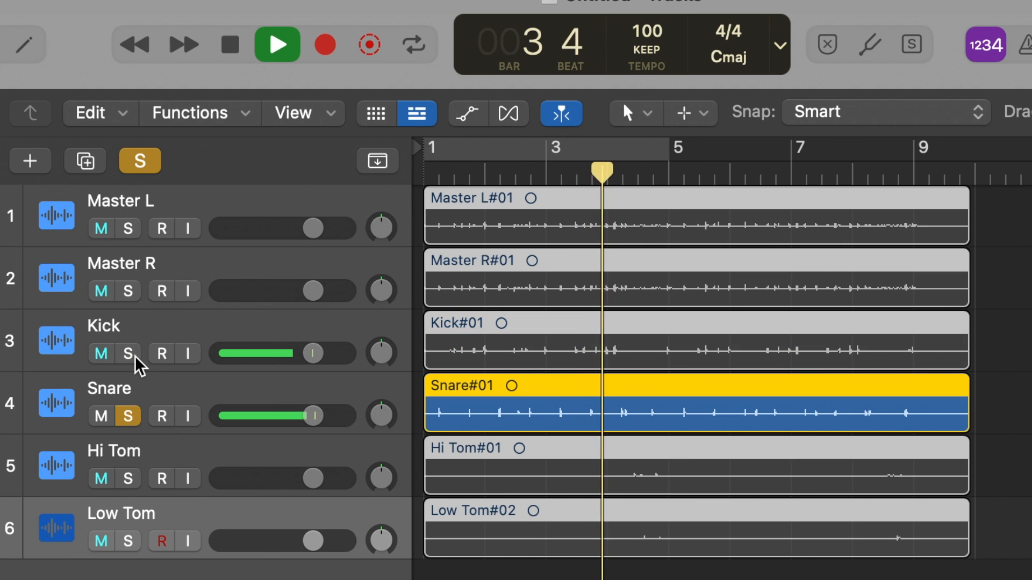
pyautogui.click(132, 354)
pyautogui.click(131, 354)
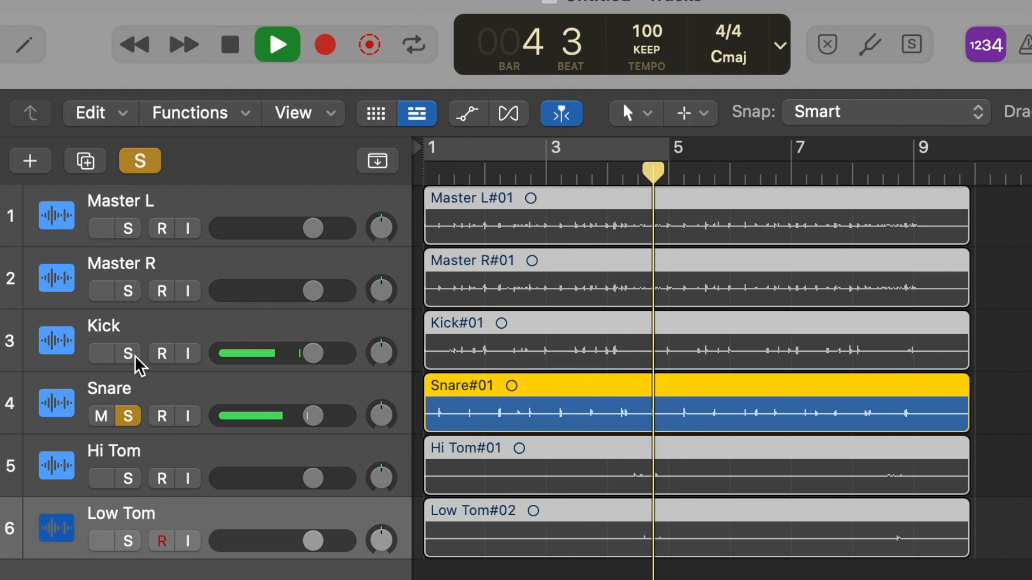
pyautogui.click(132, 356)
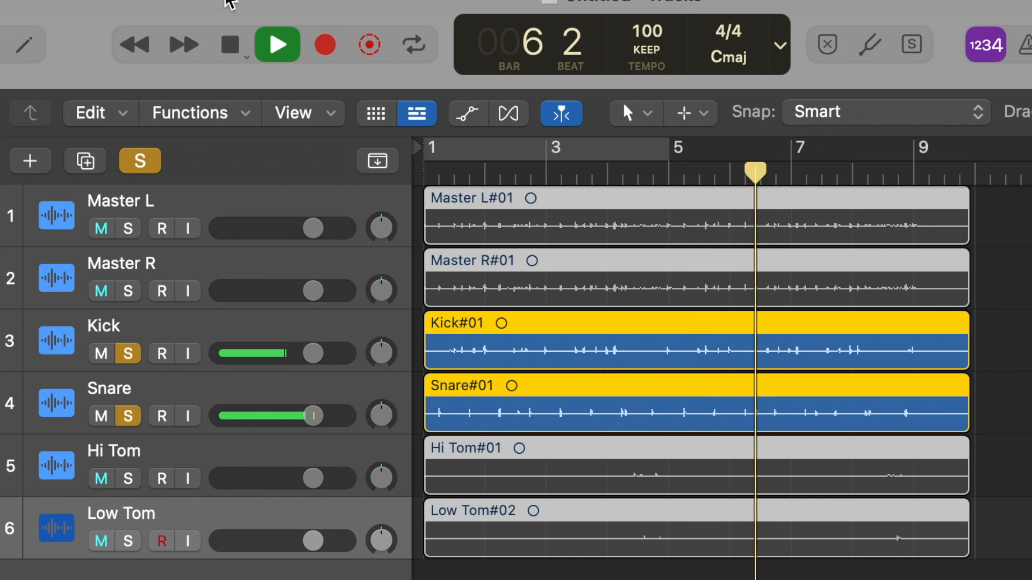
pyautogui.click(229, 53)
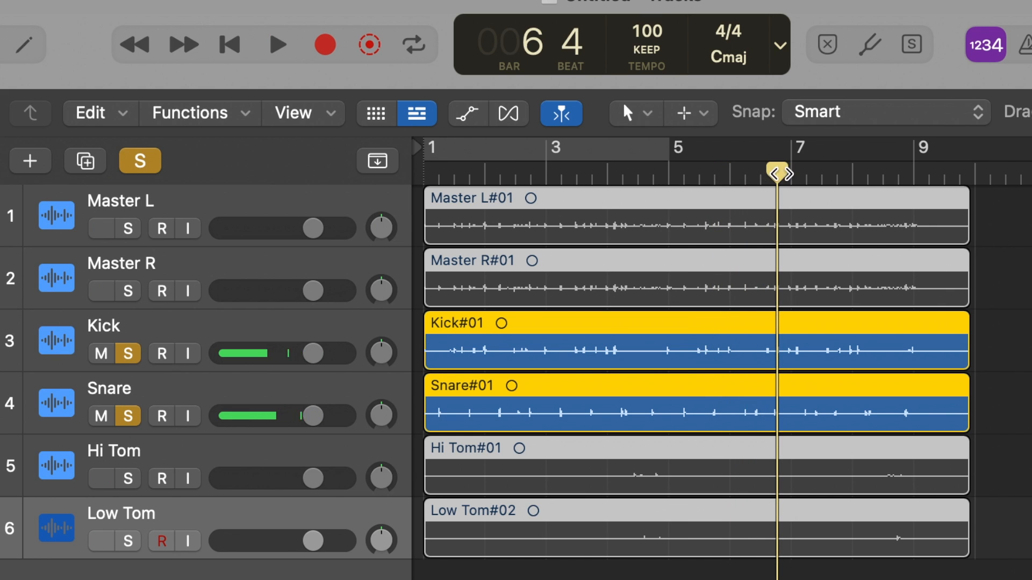
# Move the playhead back to bar 4, replace the Kick and Snare solos with Hi Tom and start playback
pyautogui.moveTo(776, 171); pyautogui.dragTo(606, 164)
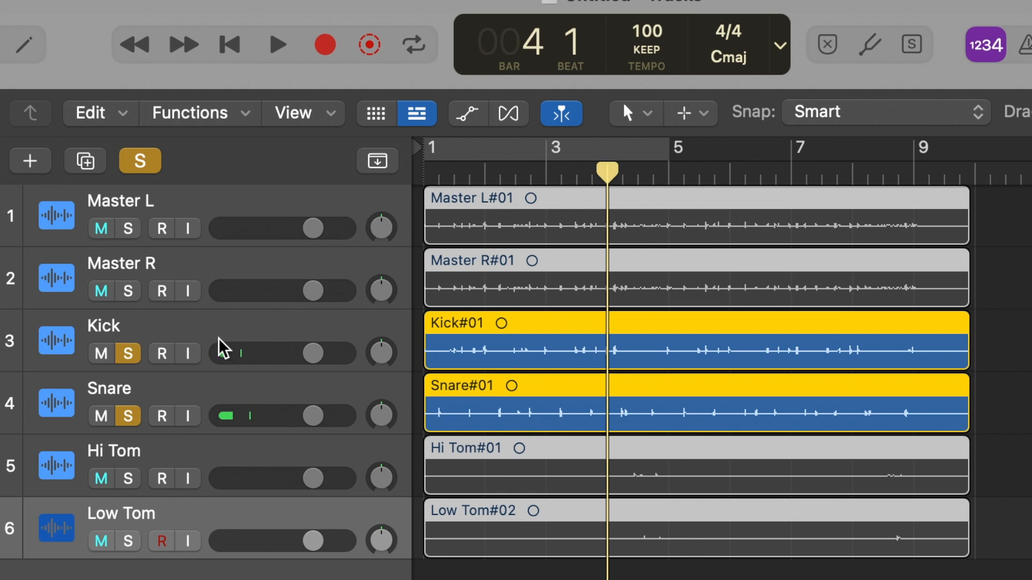
pyautogui.click(126, 359)
pyautogui.click(128, 416)
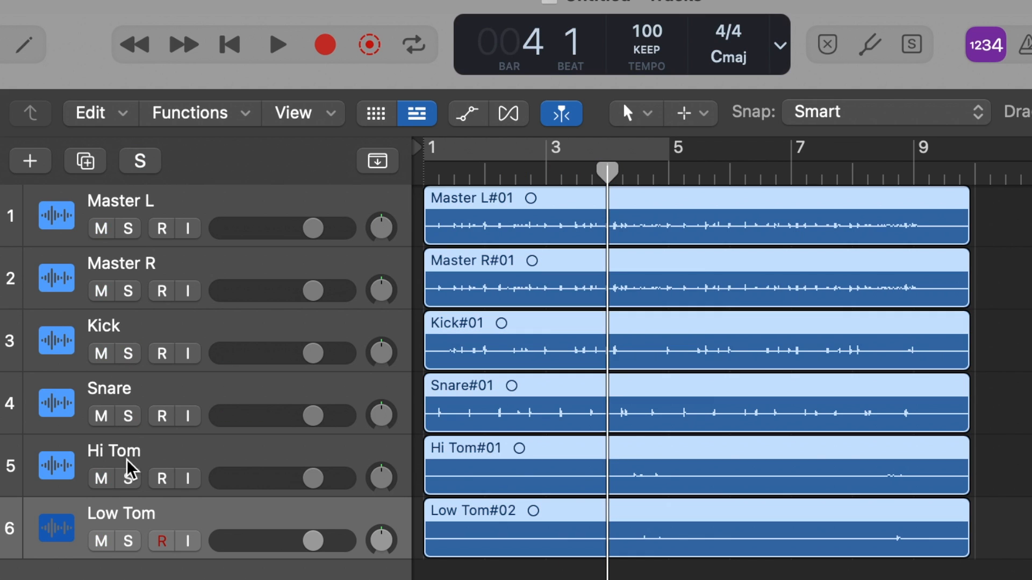
pyautogui.click(128, 478)
pyautogui.click(277, 45)
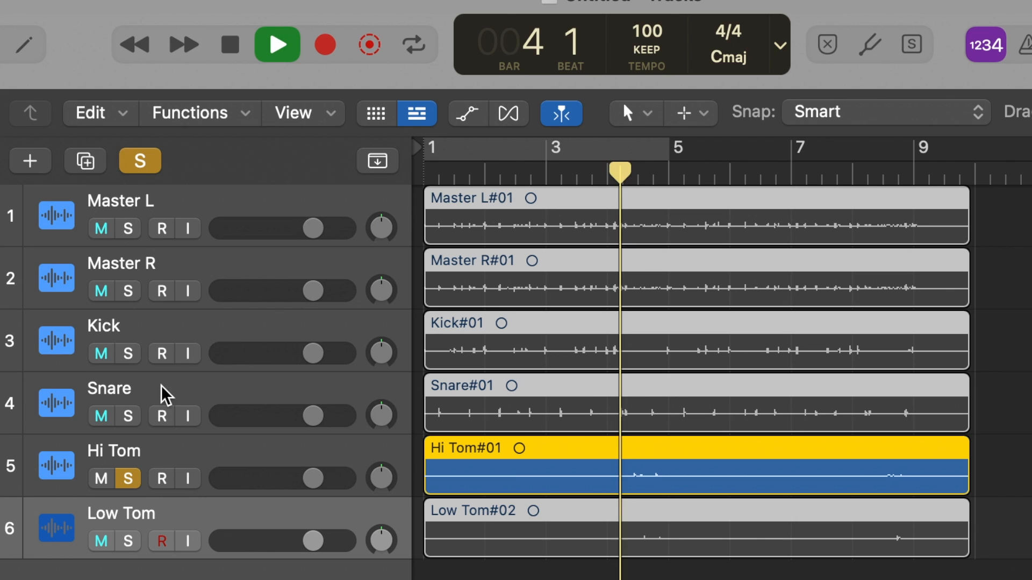
# Add Low Tom to the Hi Tom solo and audition the tom hits from bar 8, then again from just before bar 4
pyautogui.click(162, 540)
pyautogui.click(127, 541)
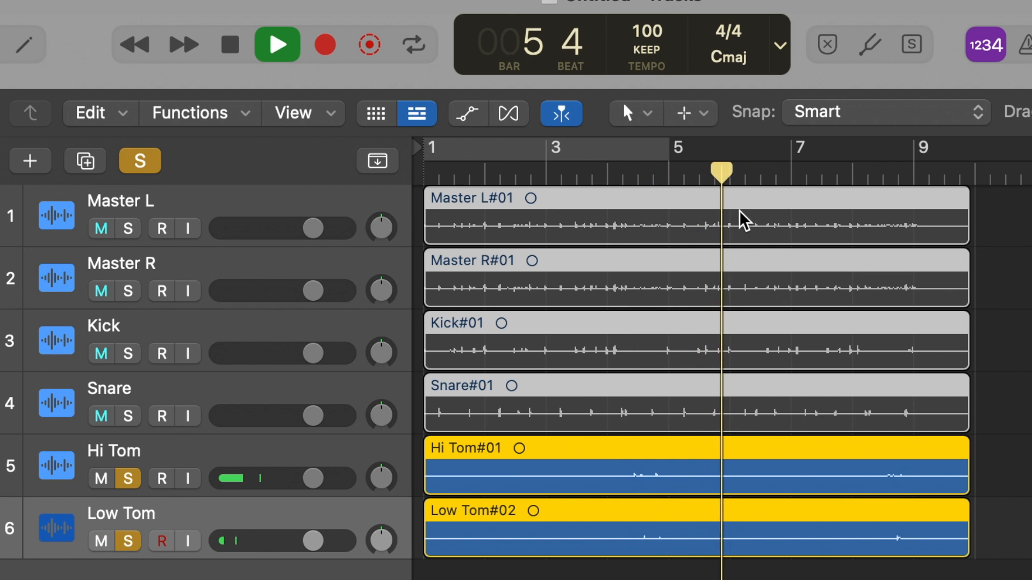
pyautogui.moveTo(786, 174); pyautogui.dragTo(855, 174)
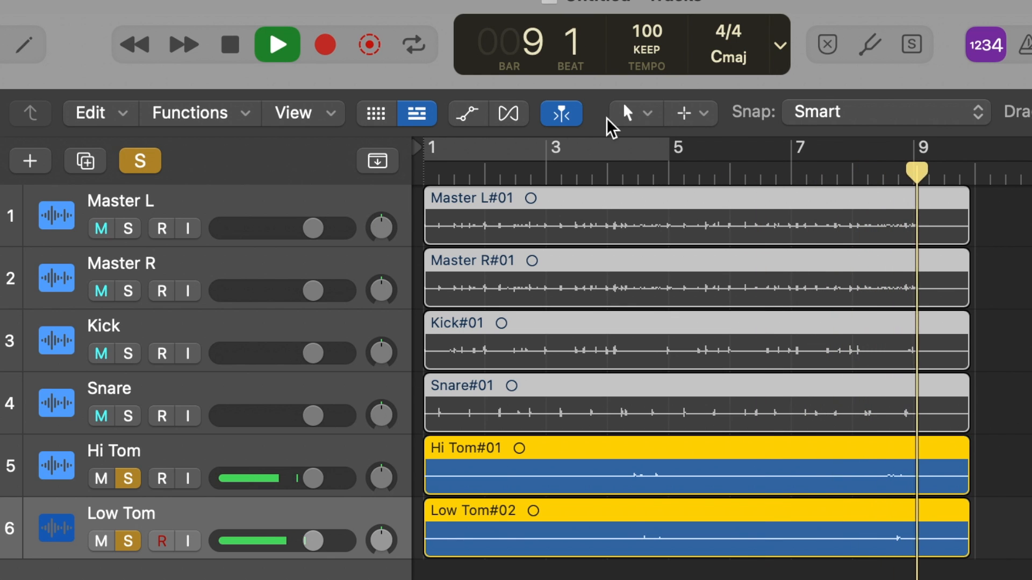
pyautogui.moveTo(945, 180); pyautogui.dragTo(598, 184)
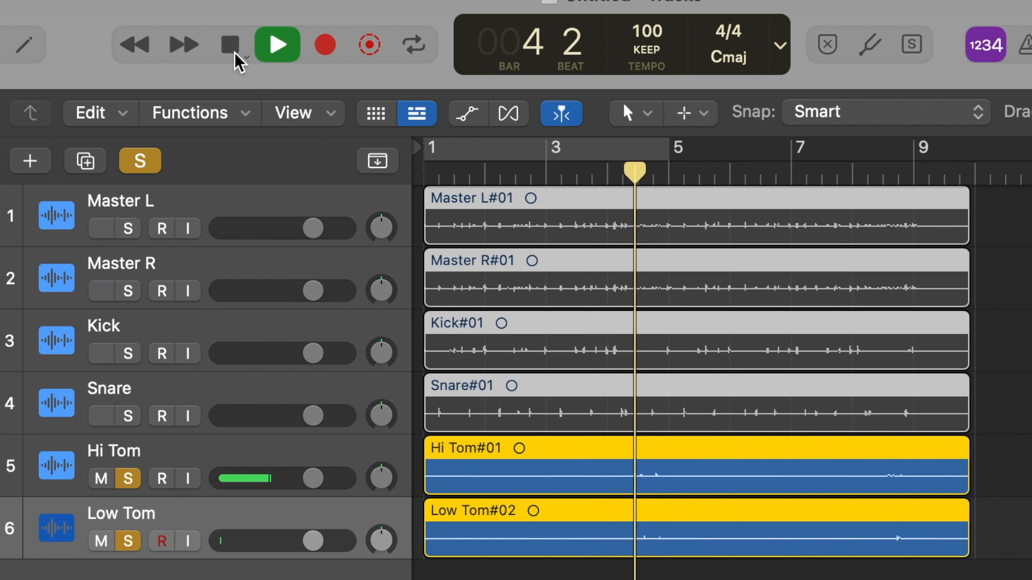
# Stop playback and remove the solo from the Hi Tom and Low Tom tracks
pyautogui.click(233, 52)
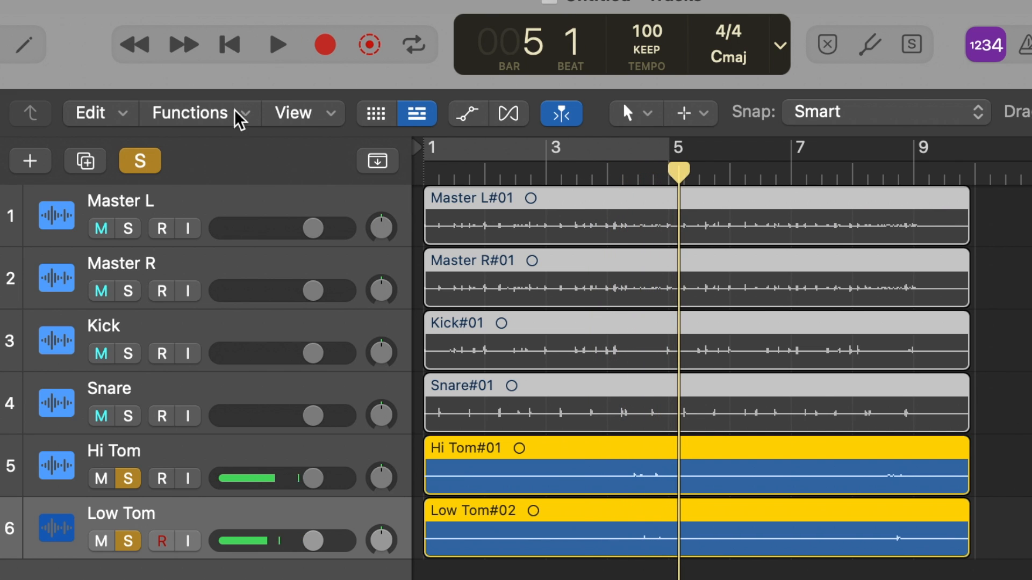
pyautogui.click(129, 479)
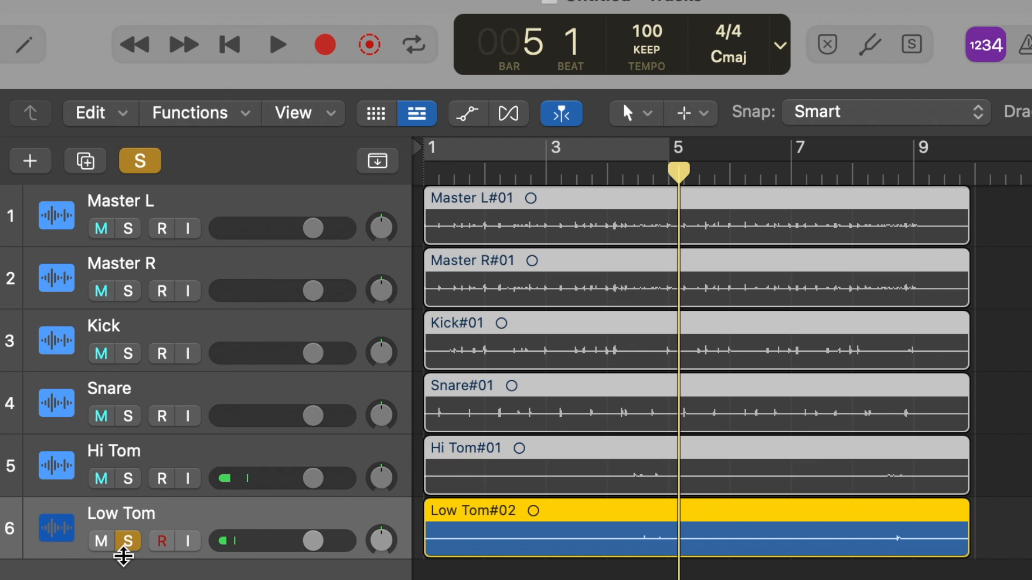
pyautogui.click(124, 543)
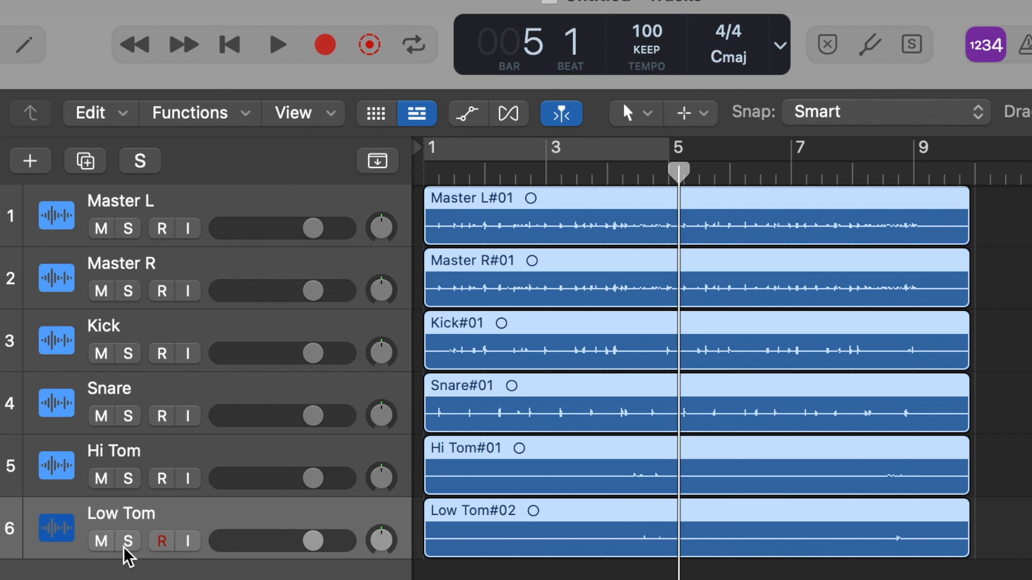